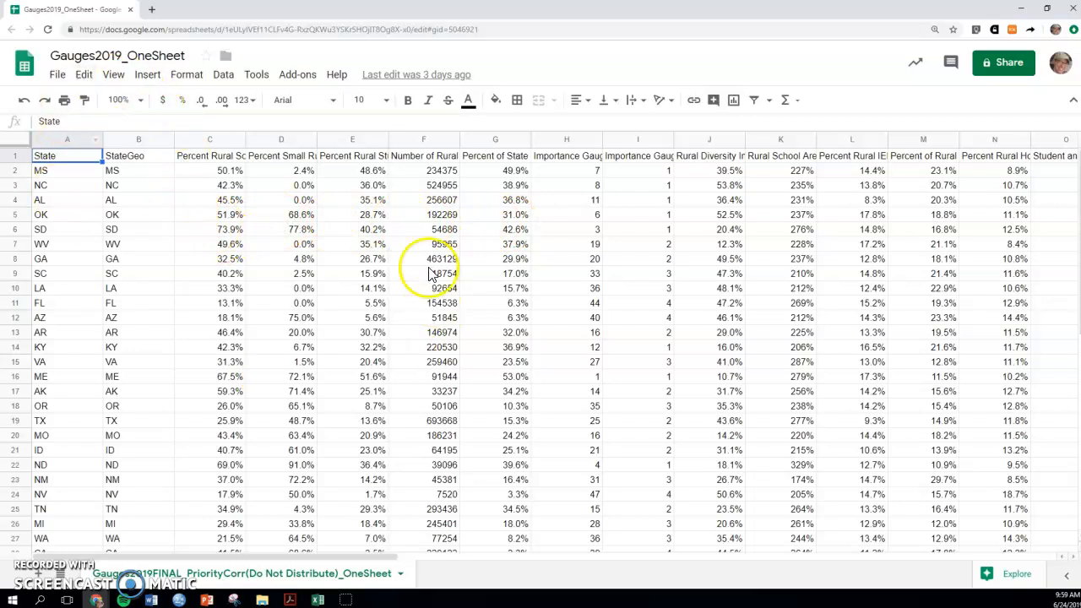
Check Alabama's values in the percent rural schools, small rural schools and rural students columns.
left_click(226, 201)
left_click(295, 200)
left_click(365, 200)
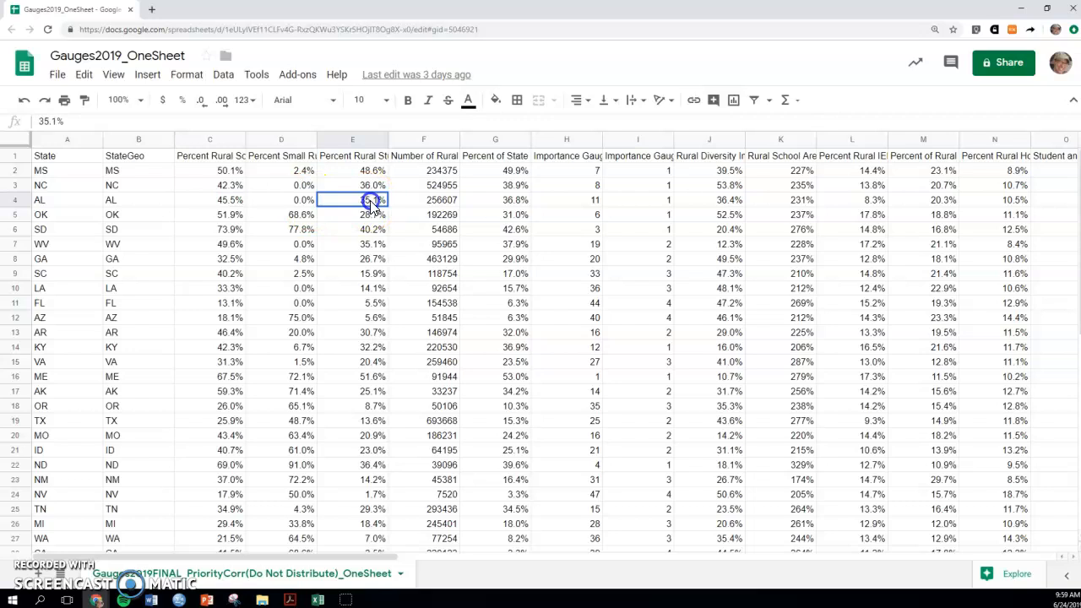
left_click(235, 203)
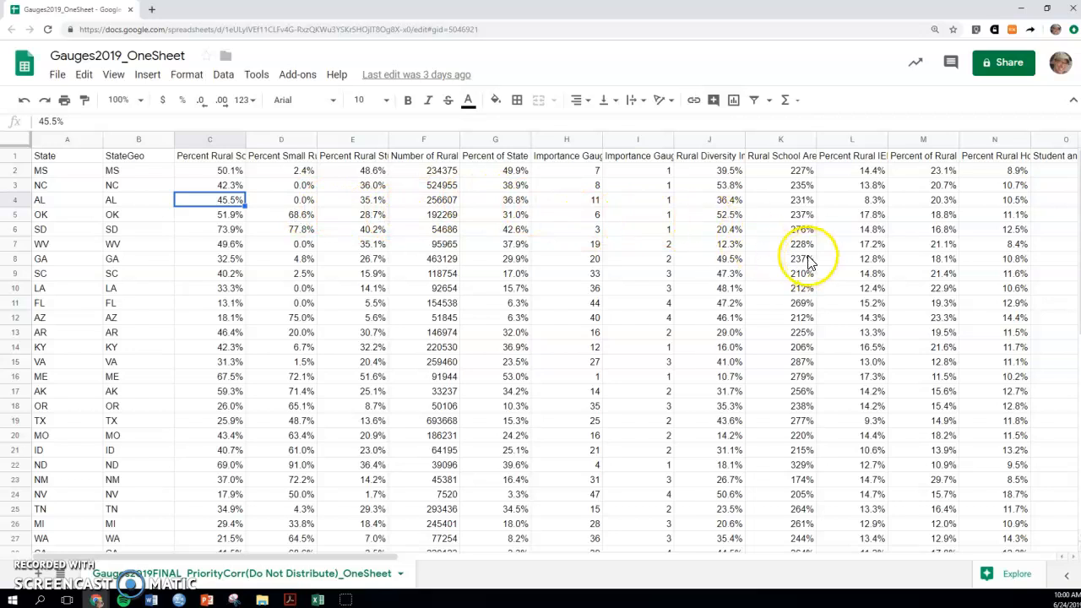
Examine the blank cells in the Hawaii and National rows at the end of the state data.
scroll(317, 290, "down", 5)
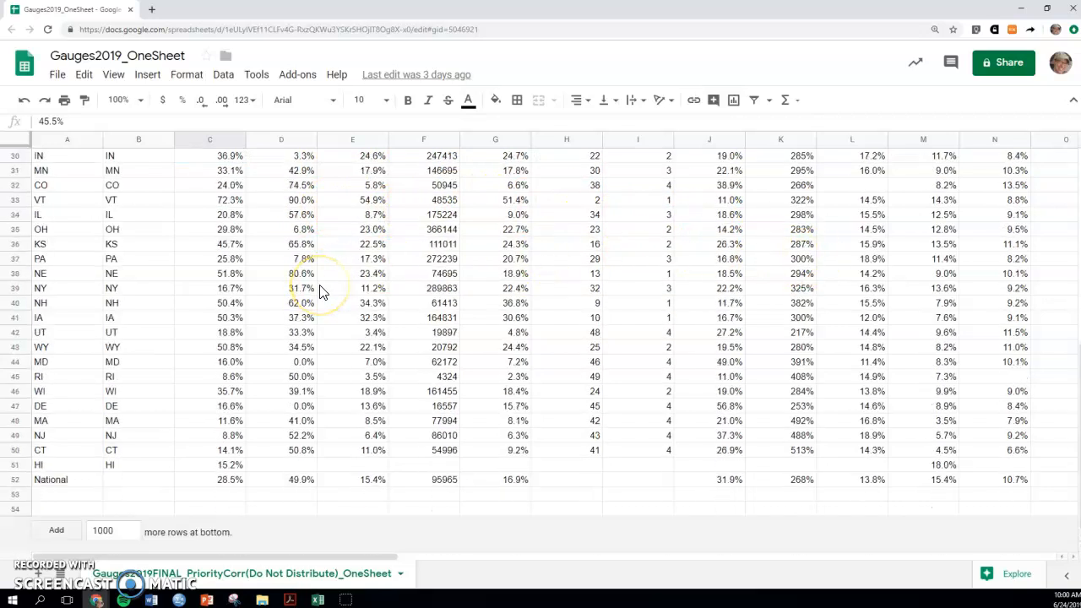
left_click(297, 465)
left_click(359, 464)
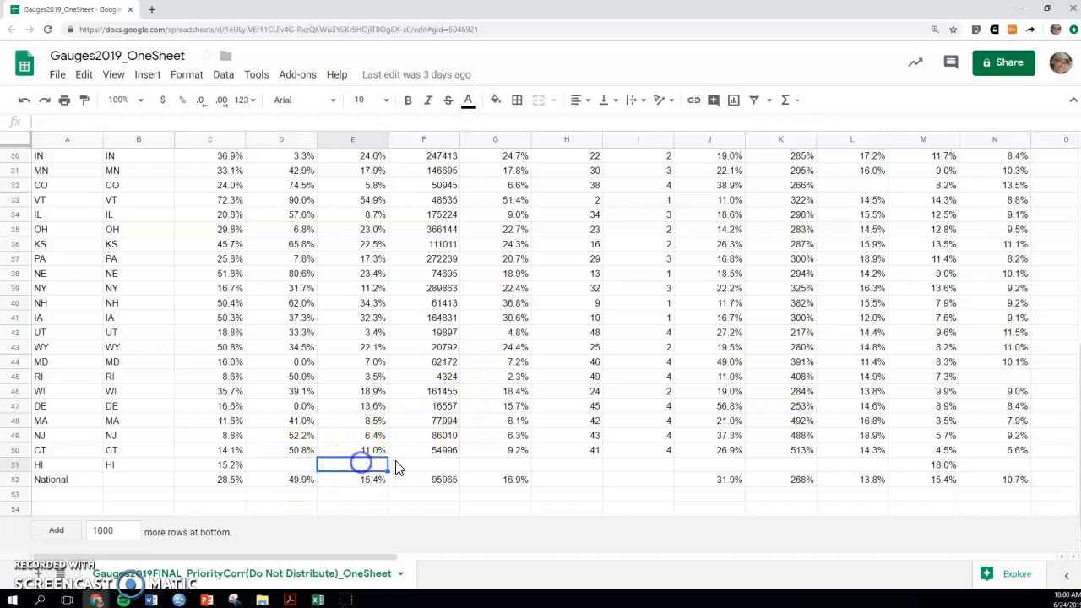
left_click(422, 463)
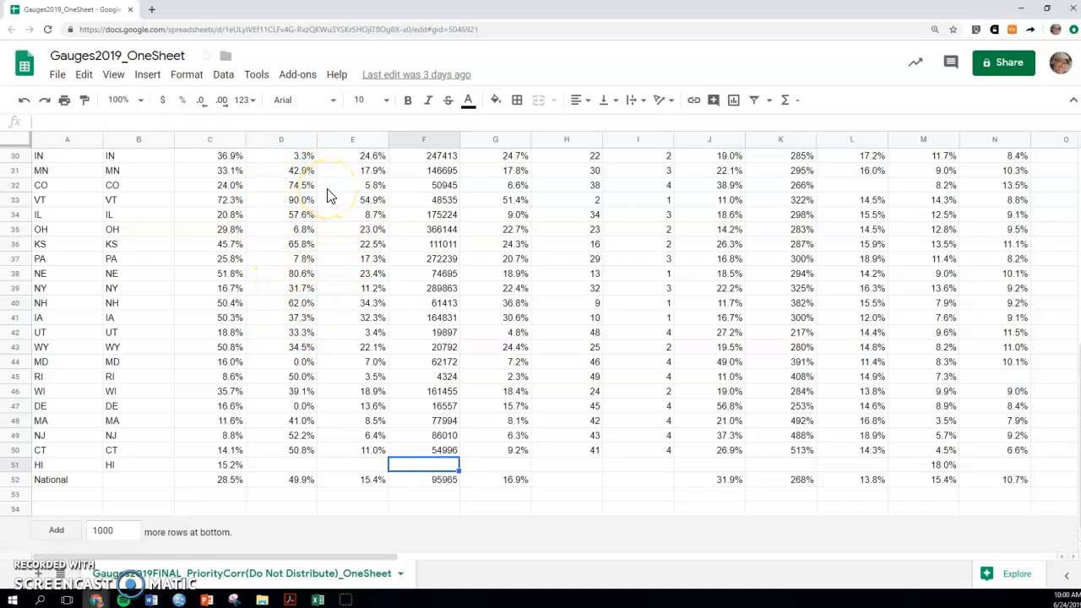
left_click(304, 466)
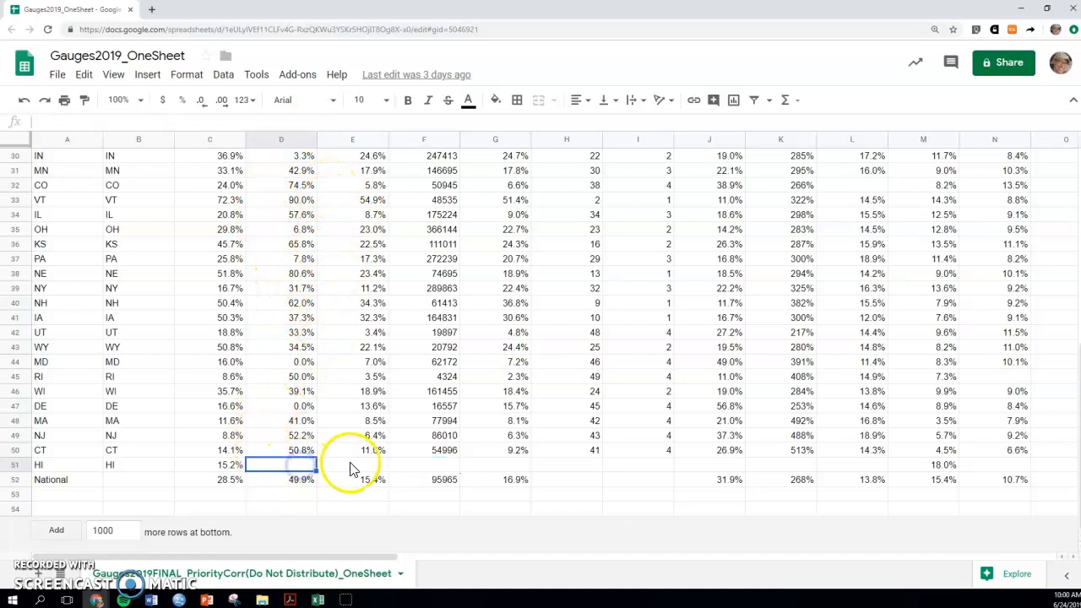
left_click(629, 480)
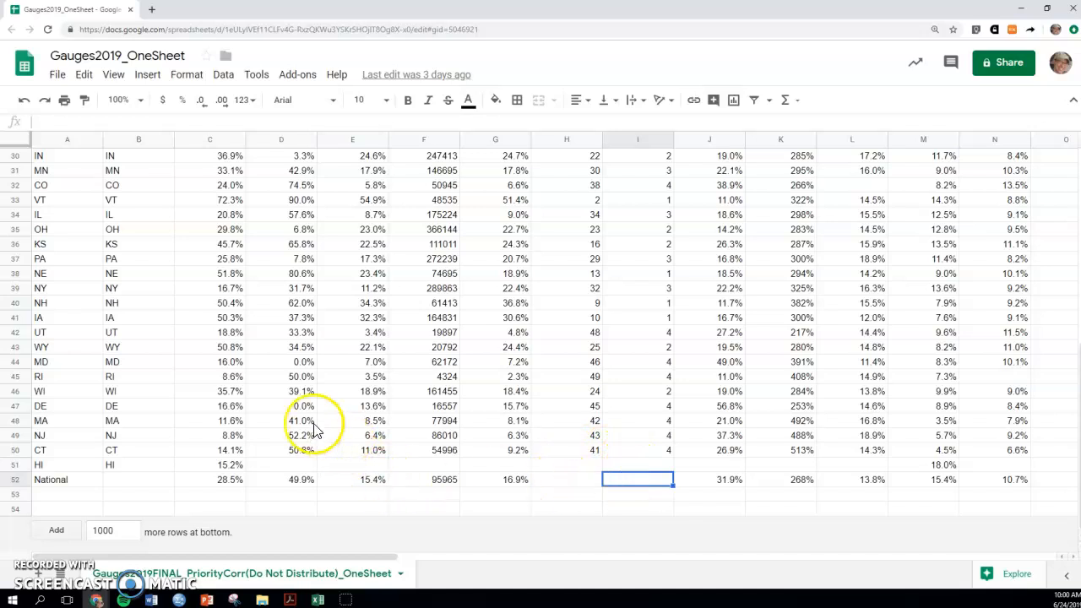
scroll(306, 426, "up", 5)
scroll(306, 427, "up", 2)
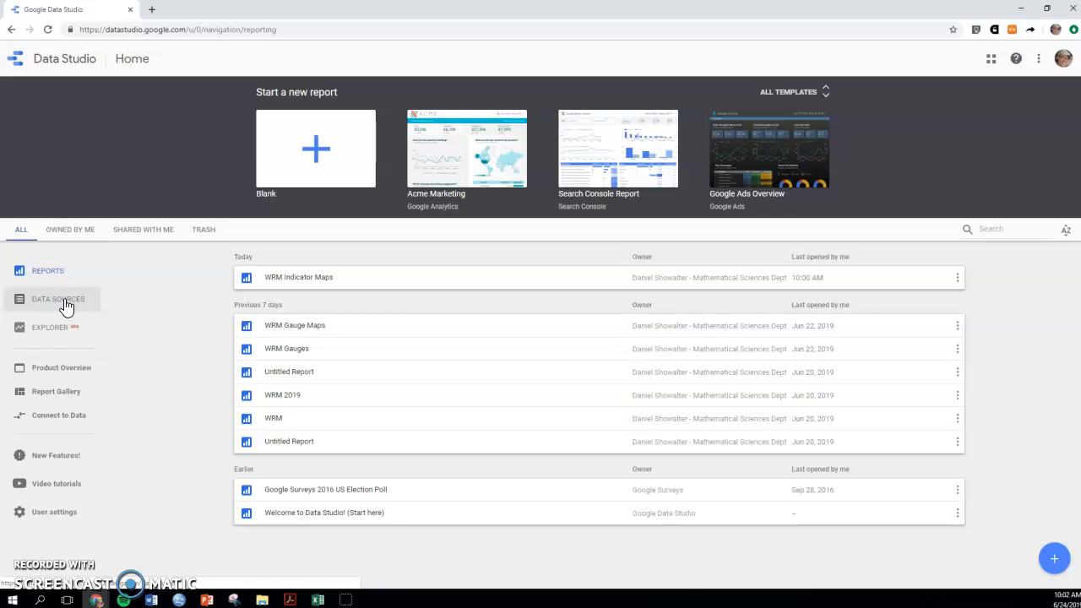
Open the WRM Indicator Maps report in Data Studio for editing and open its added Gauges2019FINAL data source for editing.
left_click(323, 281)
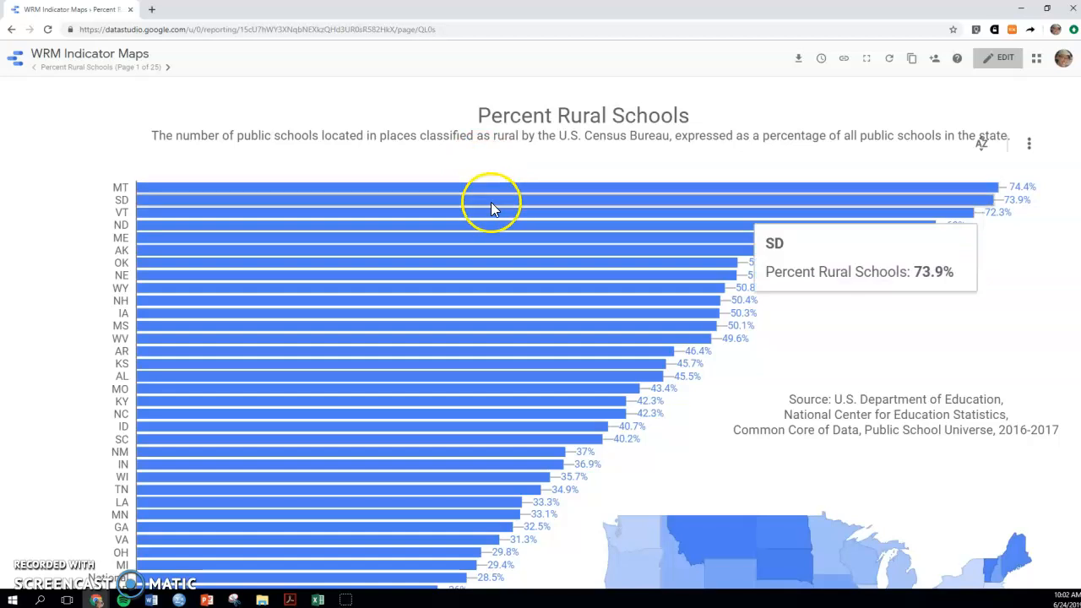
left_click(996, 64)
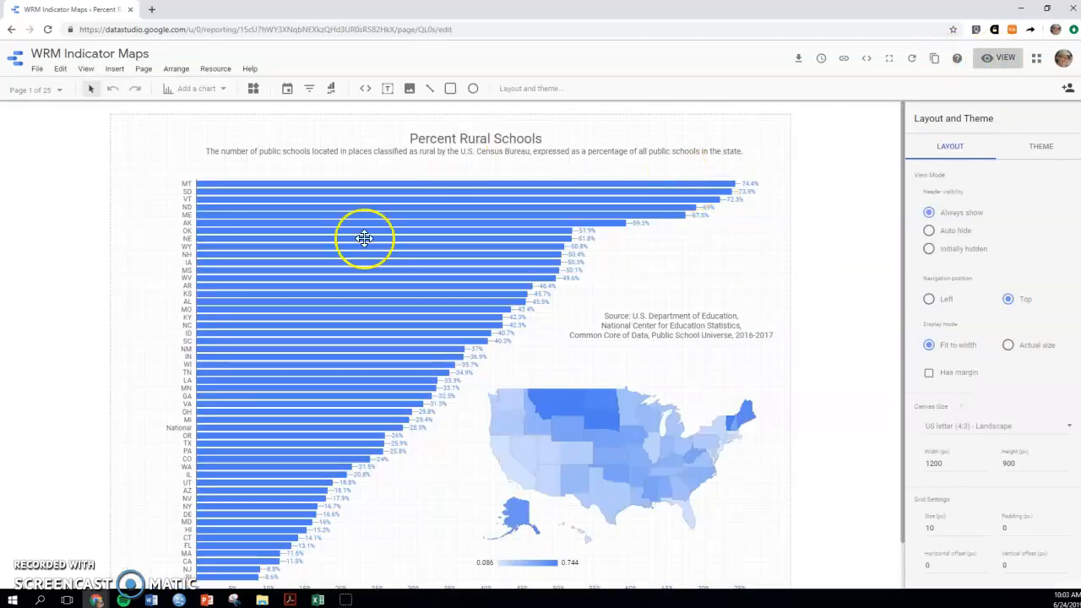
left_click(217, 71)
left_click(222, 93)
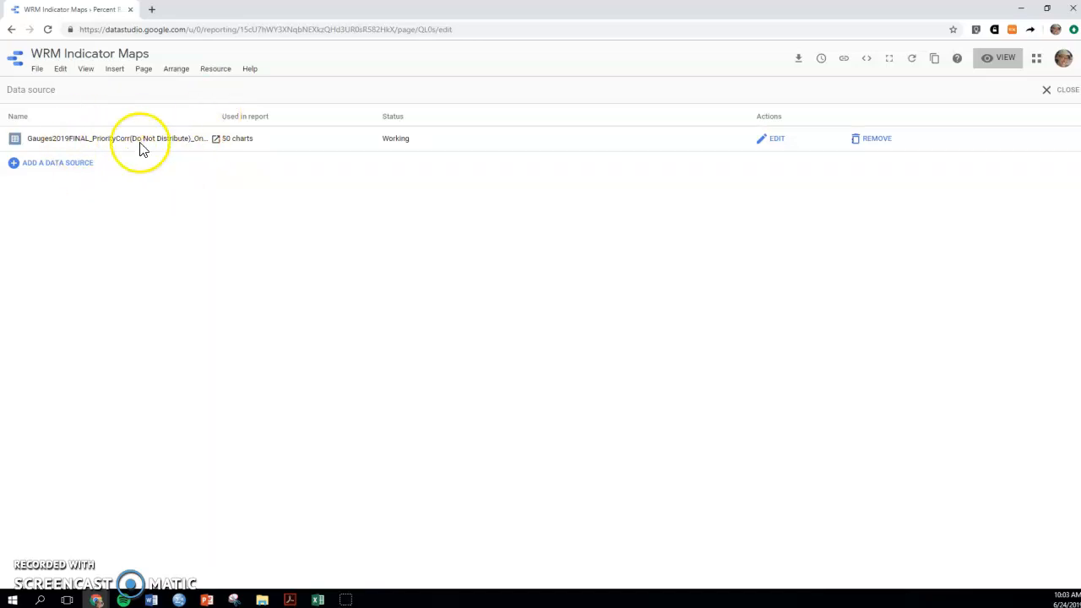
left_click(772, 140)
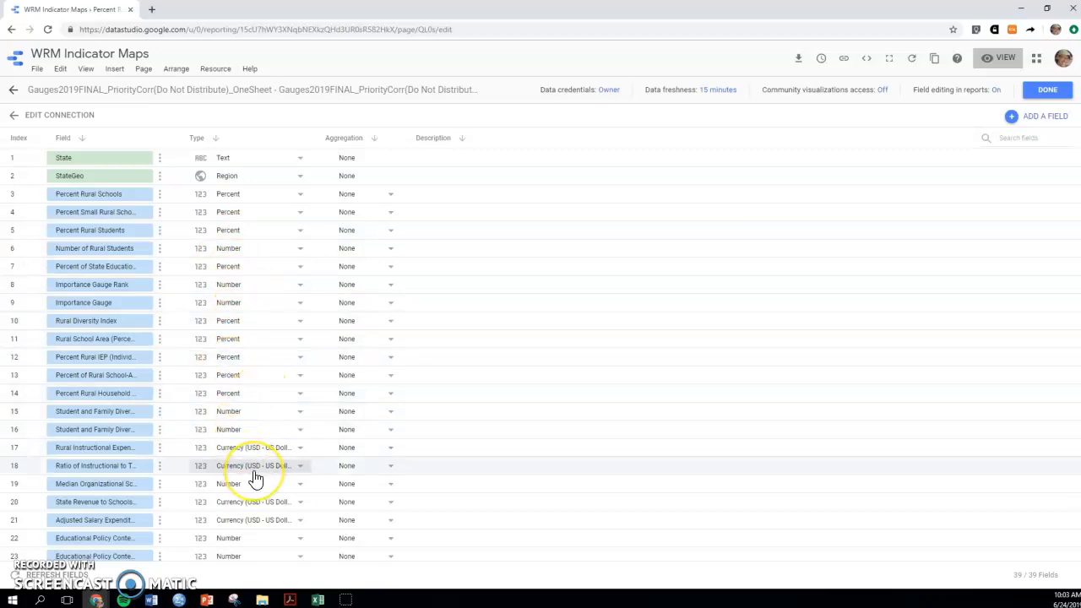
Review the data types and aggregations of the data source's fields, and return to the report page.
scroll(256, 478, "down", 5)
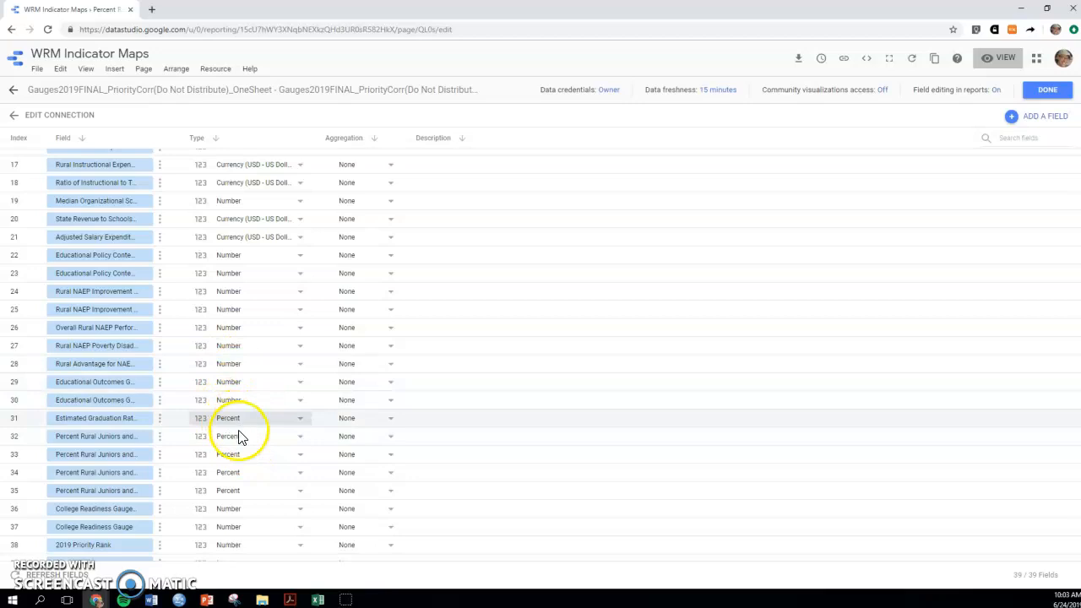
scroll(286, 392, "up", 5)
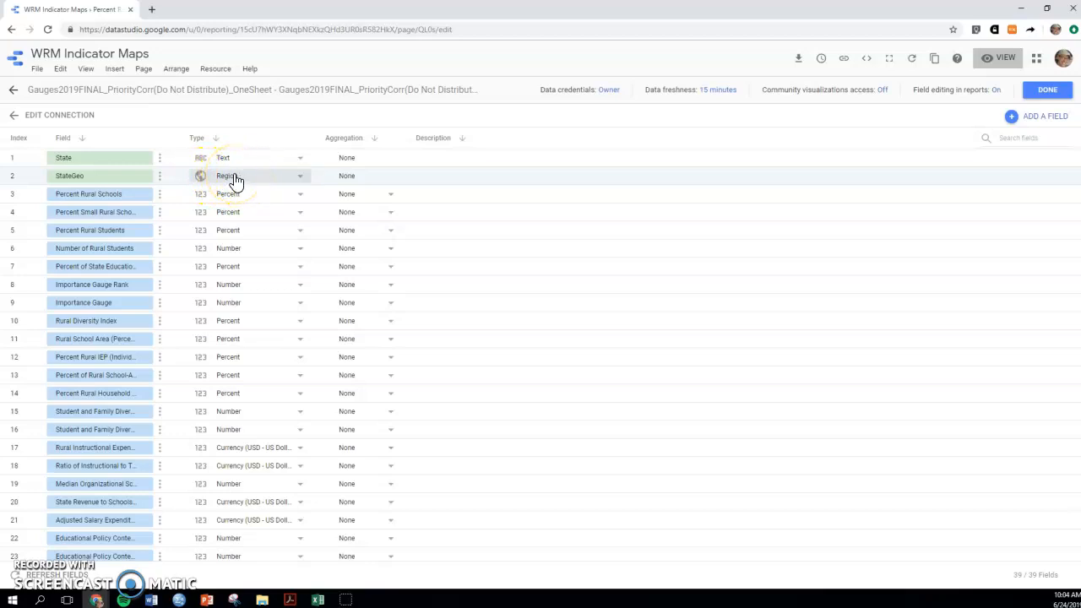
scroll(326, 307, "down", 3)
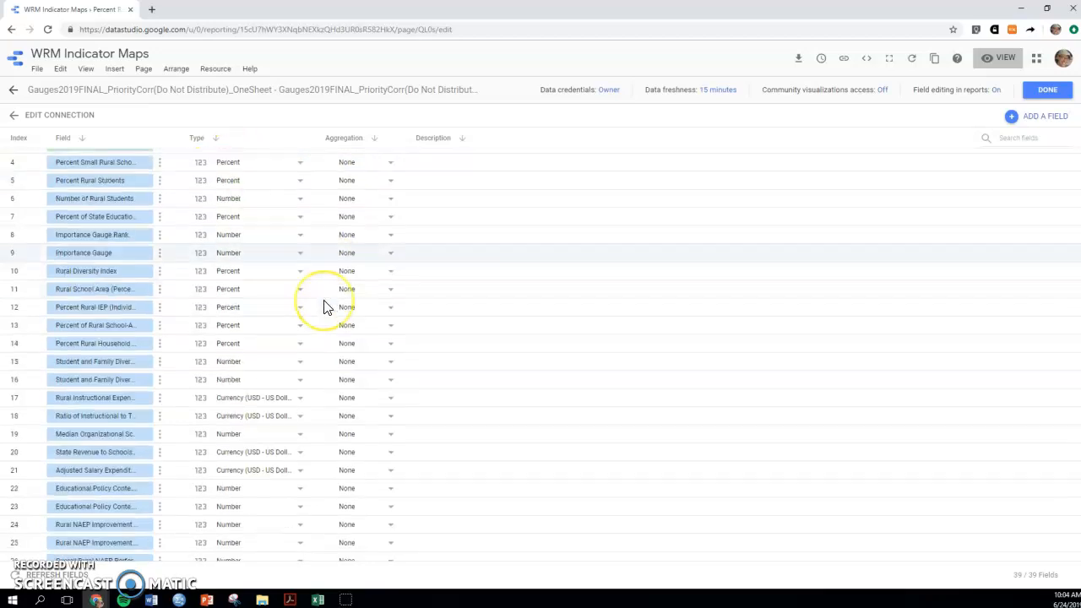
scroll(326, 306, "up", 3)
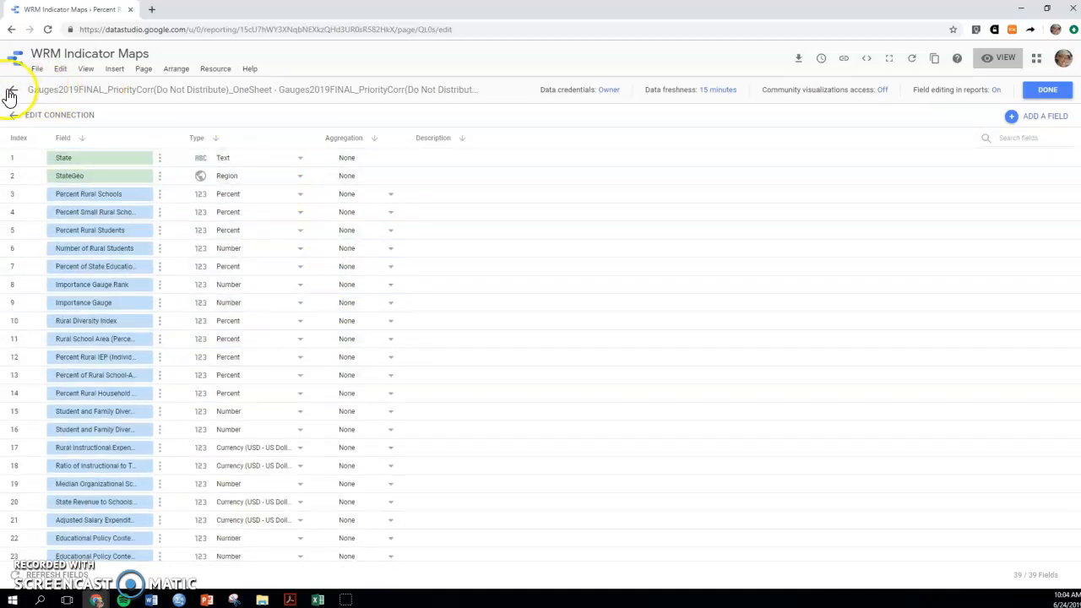
left_click(1047, 90)
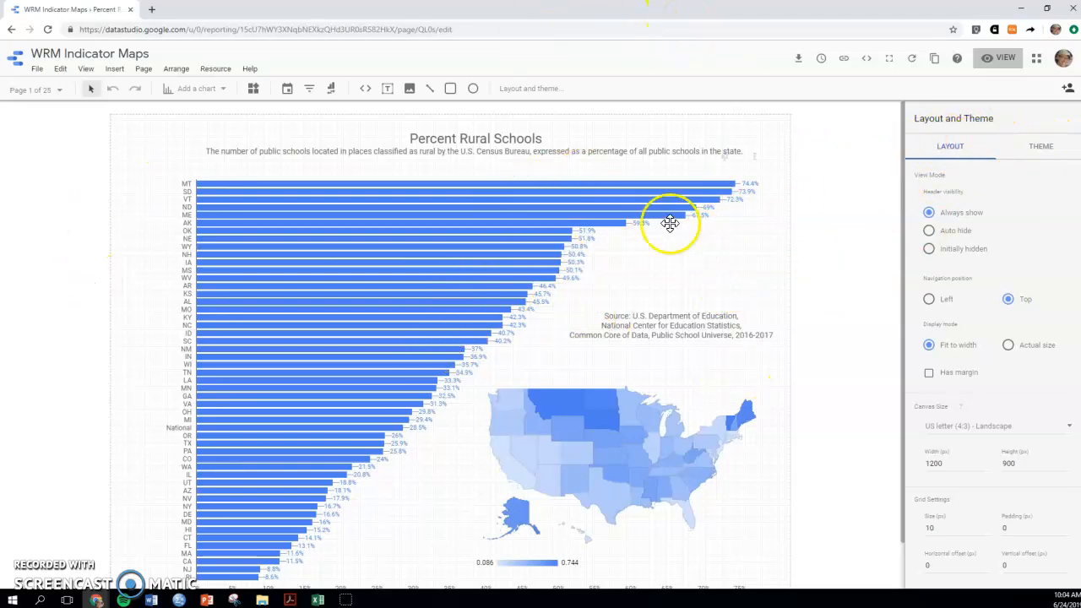
Review the report's layout settings, including view mode, canvas size, grid settings and report-level component position.
left_click(1039, 148)
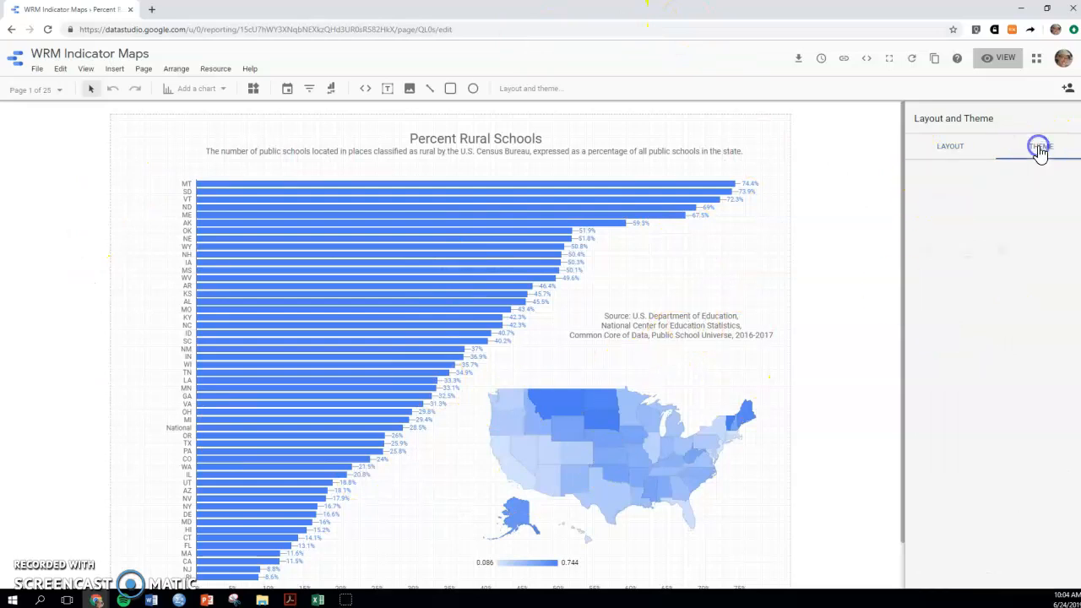
left_click(950, 148)
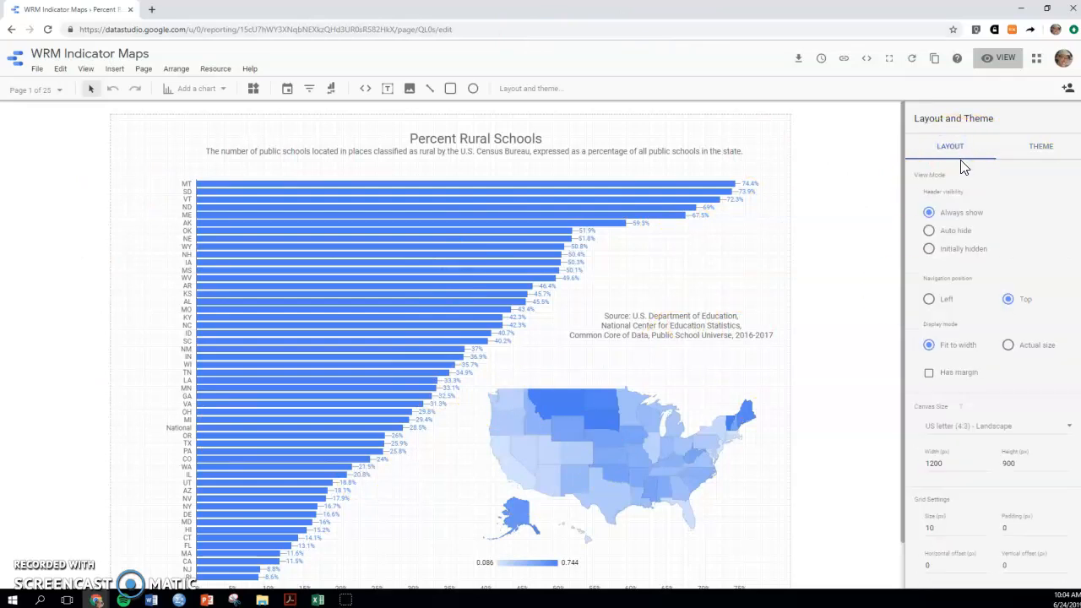
scroll(959, 260, "down", 2)
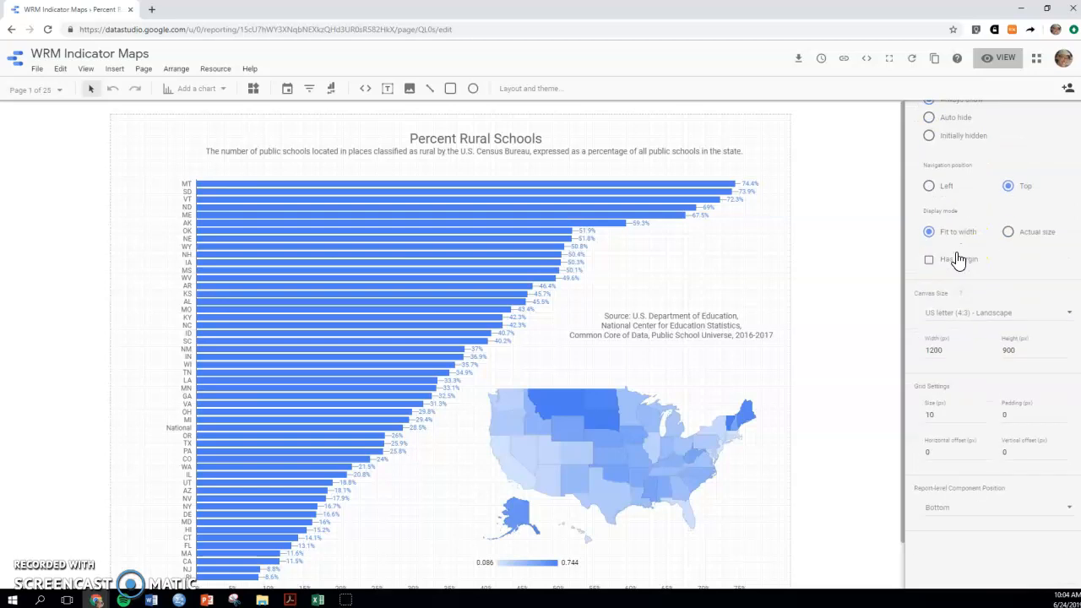
scroll(958, 259, "down", 2)
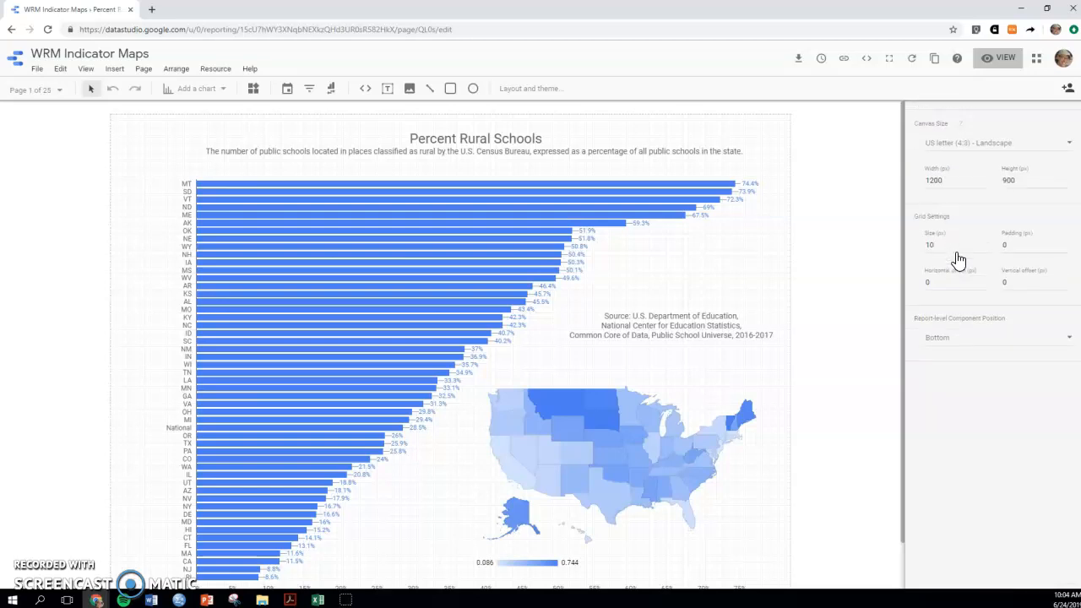
scroll(997, 355, "up", 4)
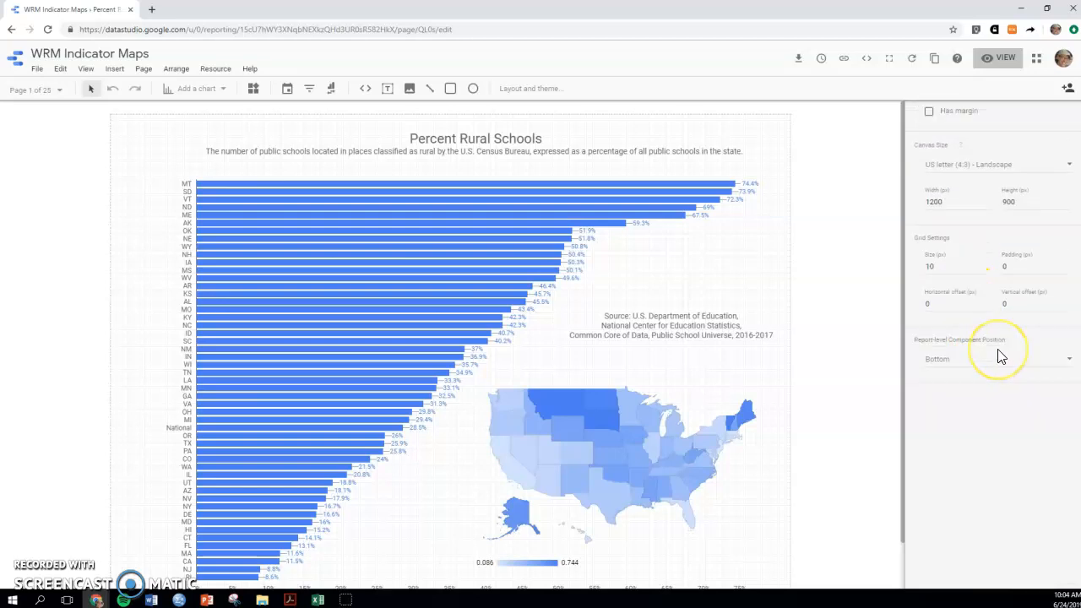
Review the report's theme settings, including fonts, color by, chart palette, background and border, and chart header.
left_click(1044, 148)
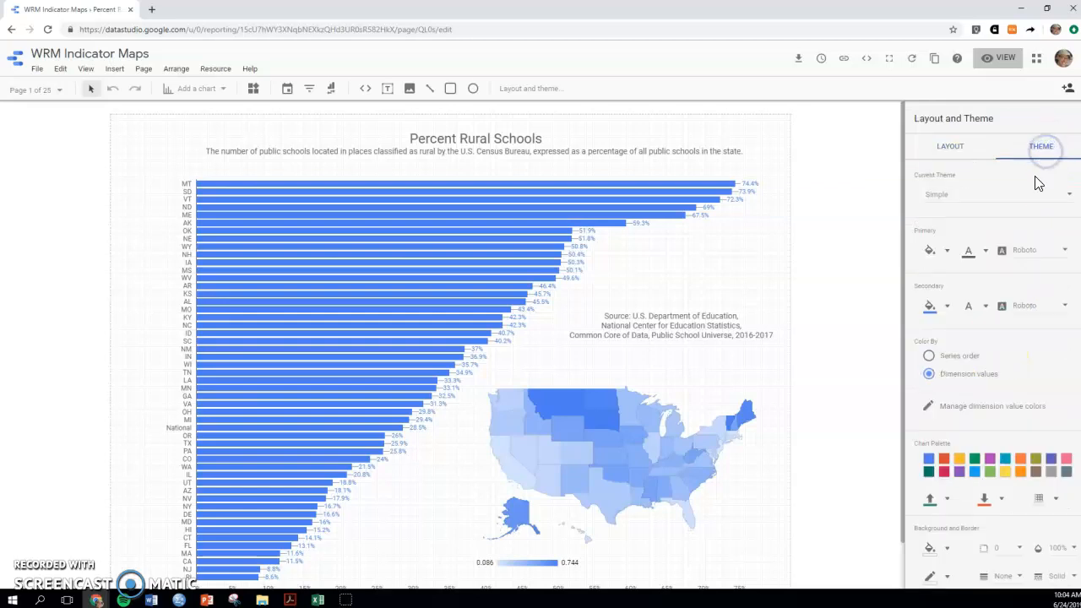
scroll(1013, 250, "down", 2)
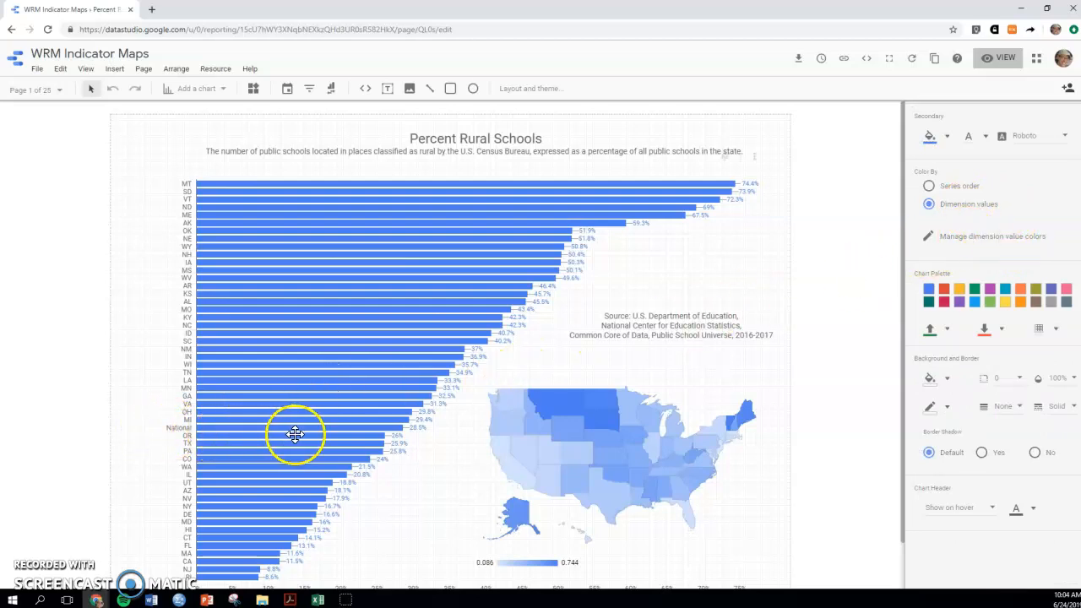
scroll(984, 222, "down", 3)
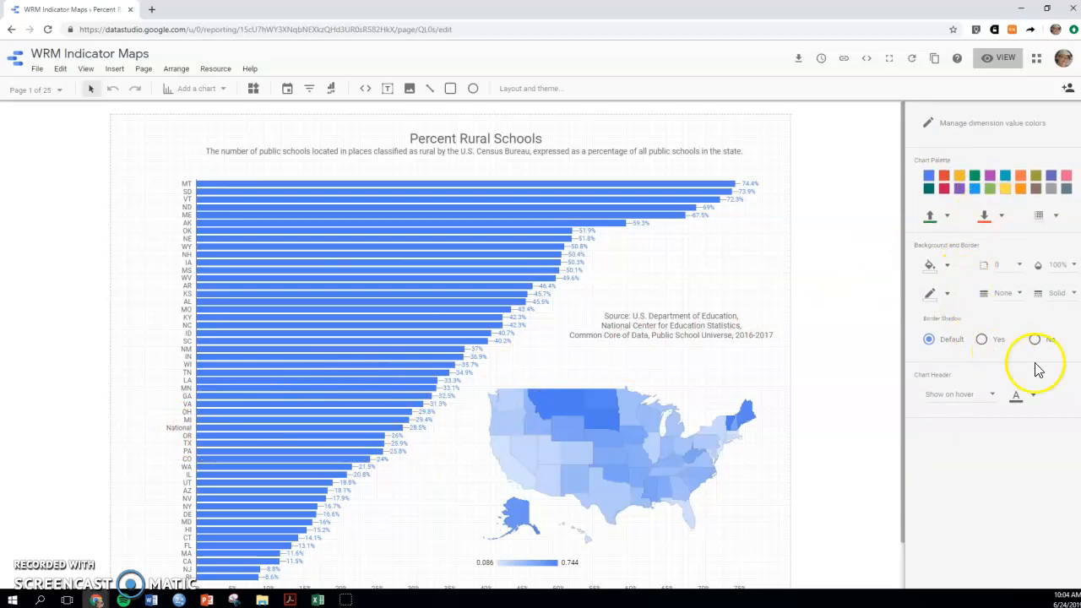
scroll(1035, 368, "up", 6)
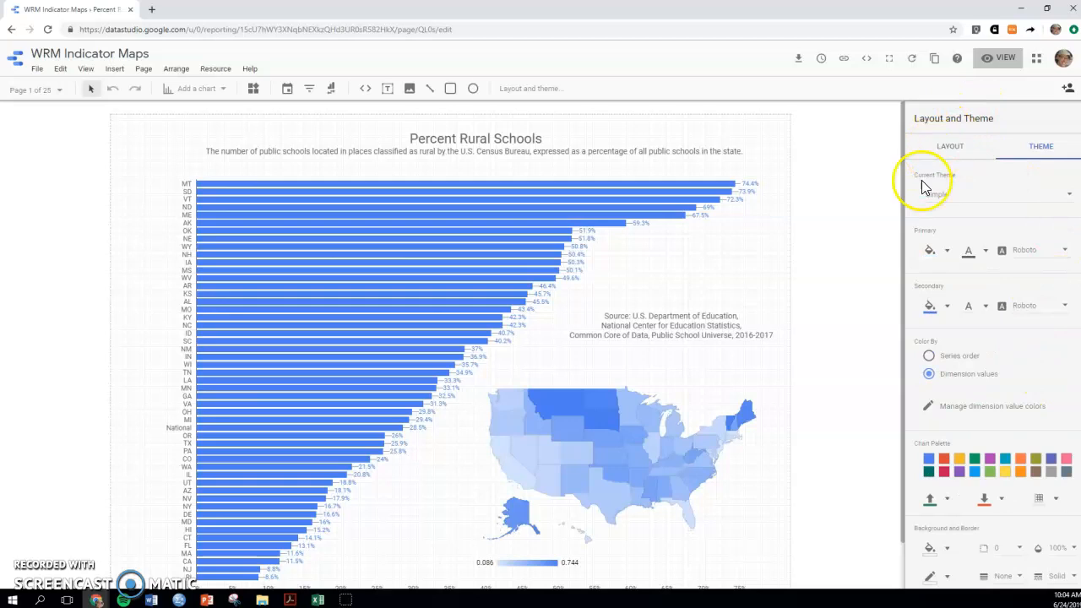
Select the Percent Rural Schools bar chart and examine its data source, dimension, metric and sort settings.
left_click(574, 258)
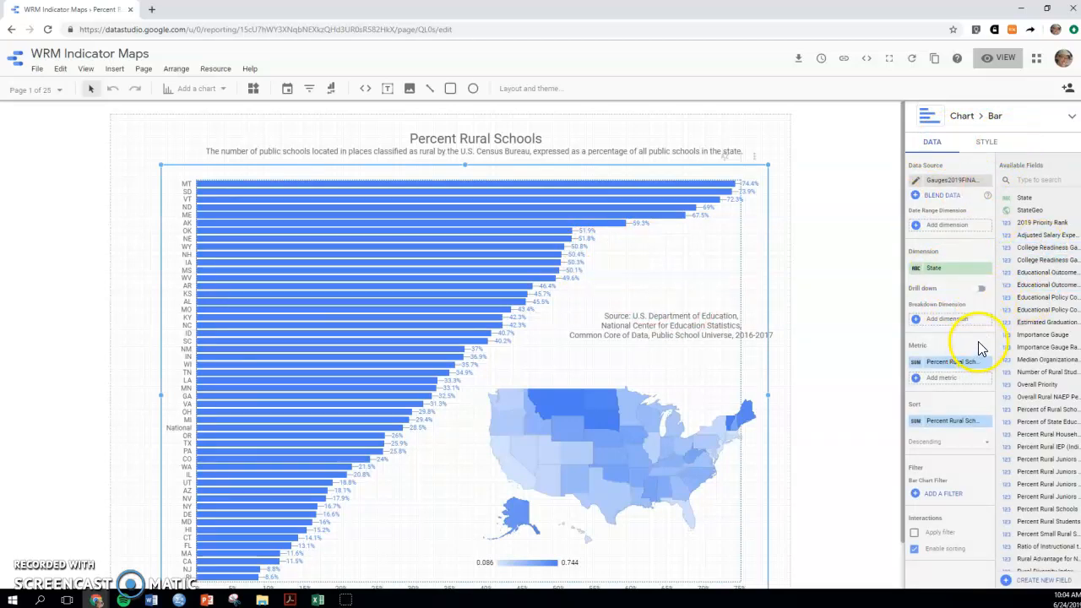
scroll(981, 349, "down", 1)
left_click_drag(962, 305, 971, 336)
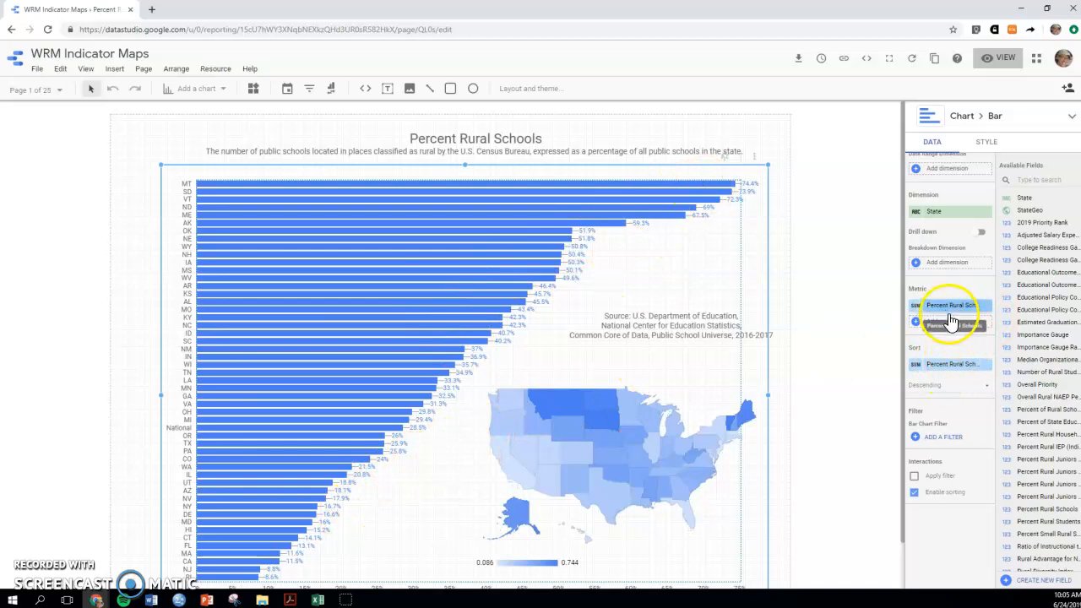
scroll(961, 303, "up", 2)
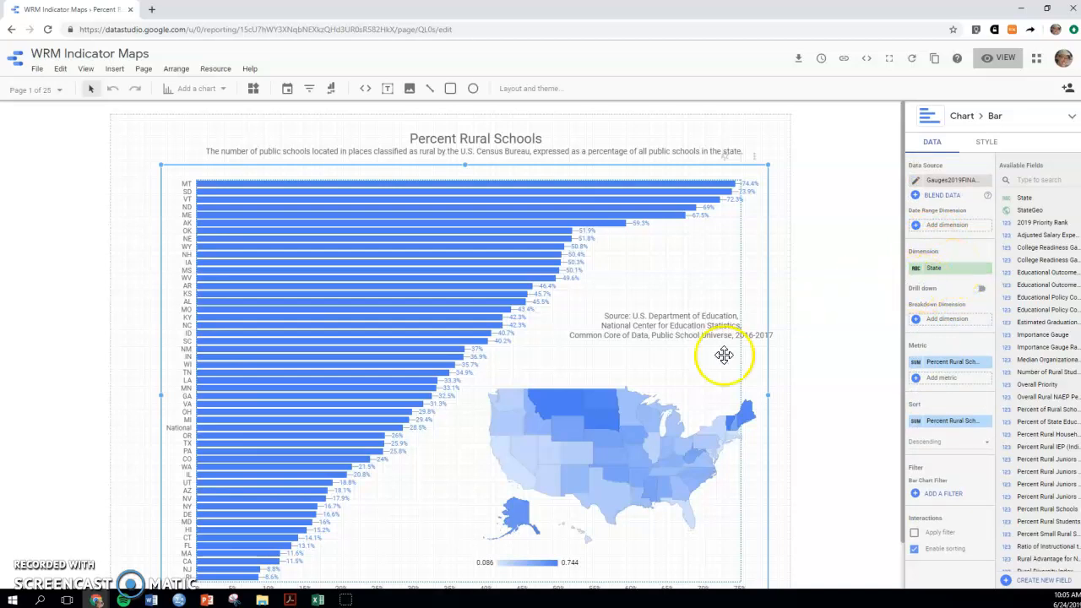
Review the bar chart's style settings, from bar count and data labels to axes, grid, background and legend.
left_click(993, 143)
left_click(996, 202)
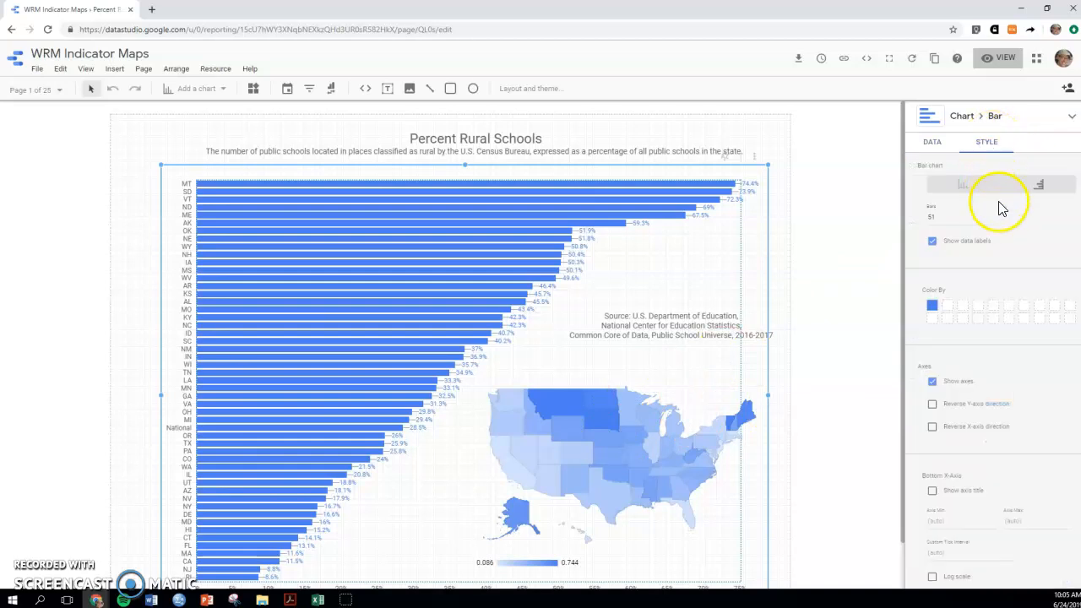
left_click(936, 211)
scroll(1031, 264, "down", 1)
scroll(1031, 264, "down", 4)
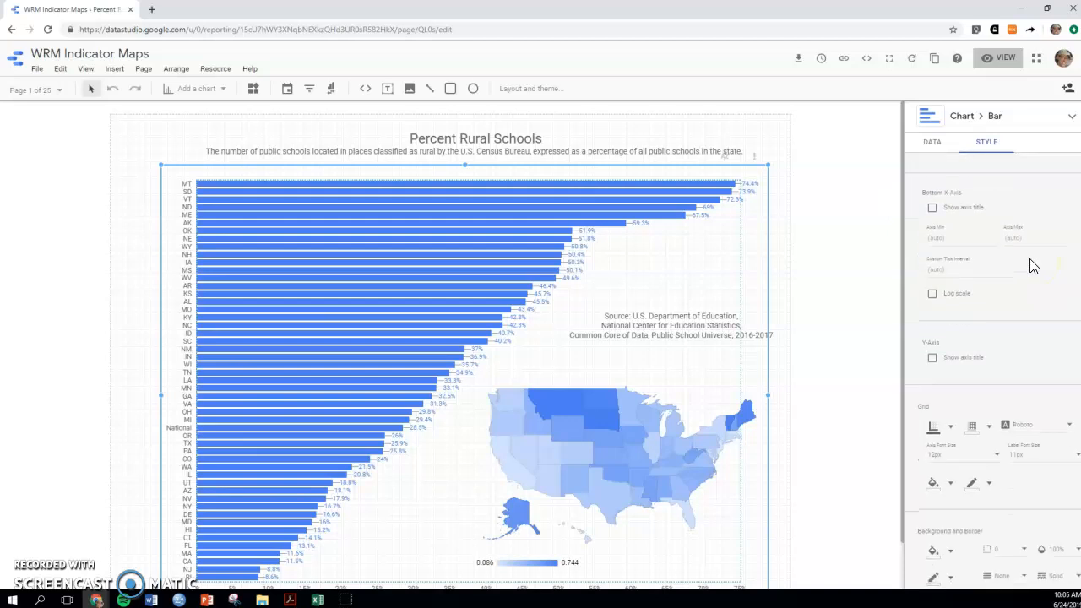
scroll(1029, 265, "down", 3)
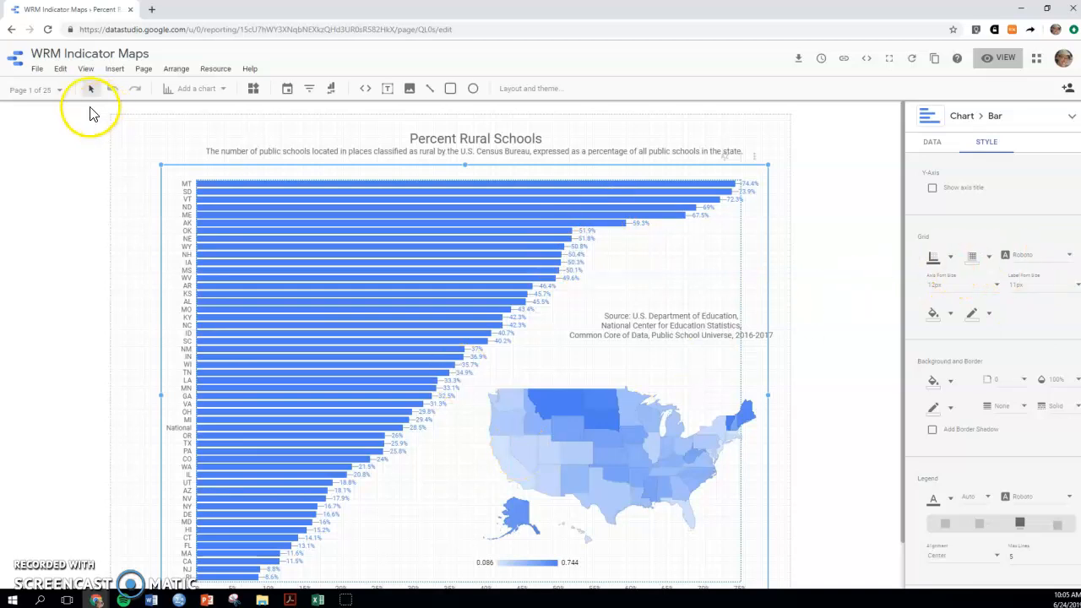
Go to page 16 of the report, Rural NAEP Improvement (Math).
left_click(36, 90)
scroll(53, 253, "down", 3)
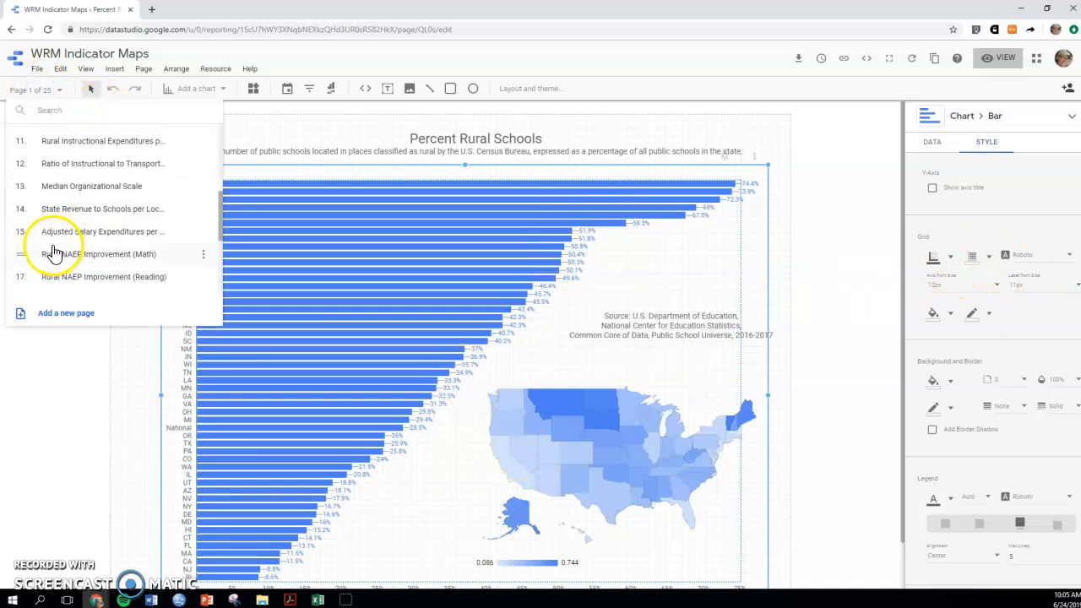
left_click(53, 251)
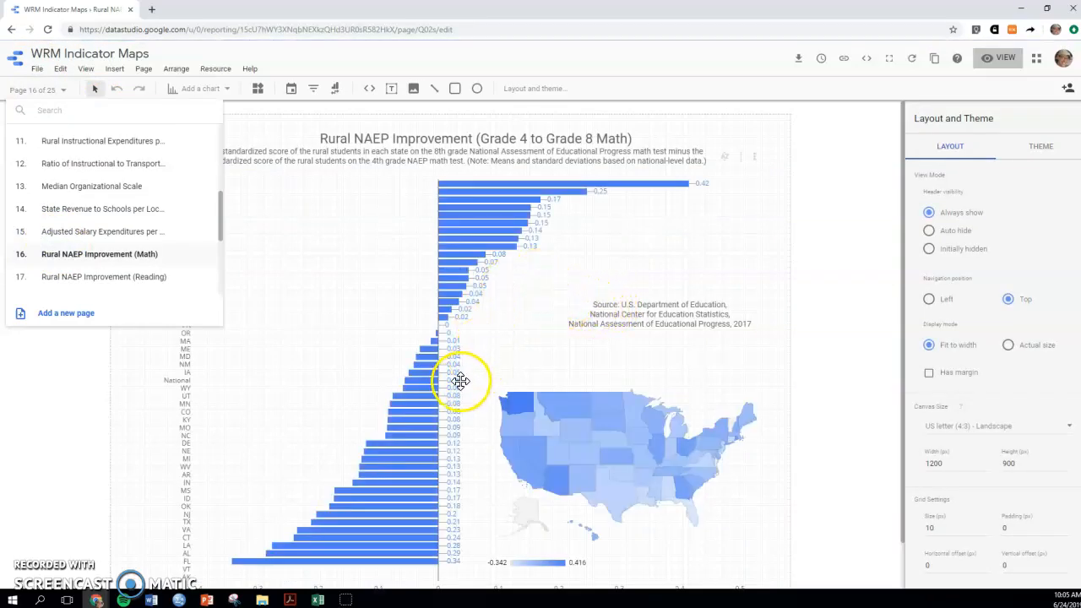
Look through the downloaded WRM_Indicator_Maps (1).pdf as far as the Rural NAEP Poverty Disadvantage chart on page 19.
left_click_drag(0, 142, 785, 142)
double_click(775, 142)
left_click_drag(1078, 72, 1065, 448)
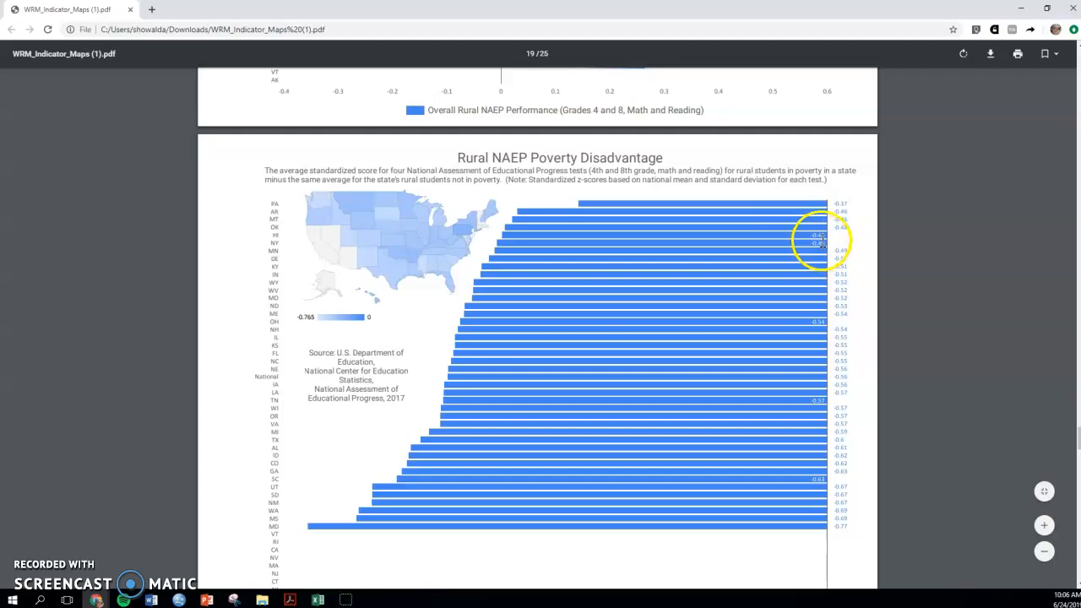
Return to the WRM Indicator Maps report in Data Studio and compare the geo map's data settings with the bar chart's, including the map's style settings.
left_click(1019, 8)
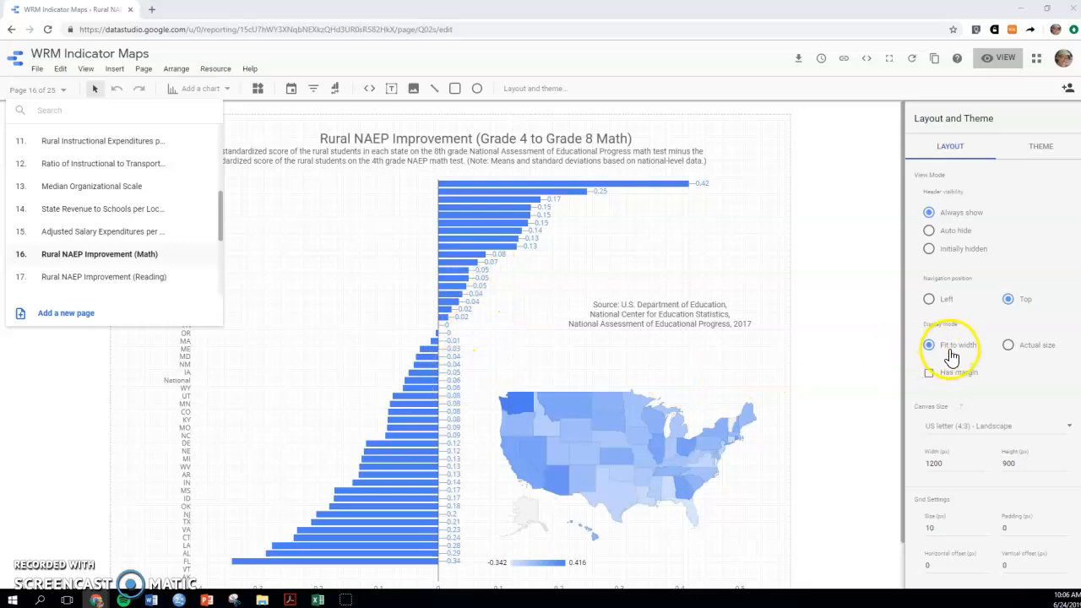
scroll(971, 346, "down", 3)
scroll(998, 338, "up", 3)
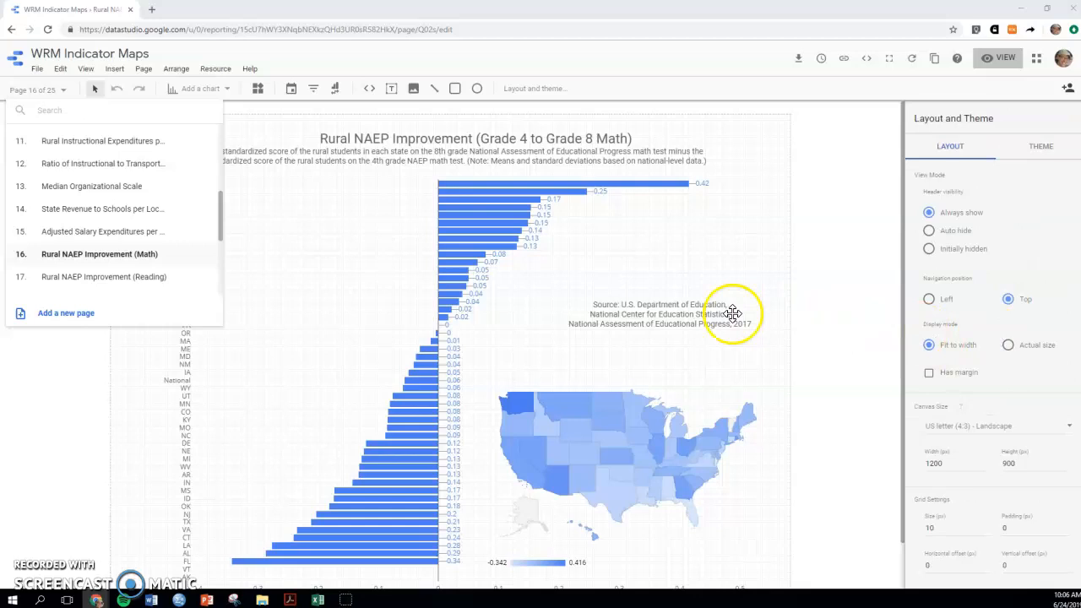
left_click(593, 414)
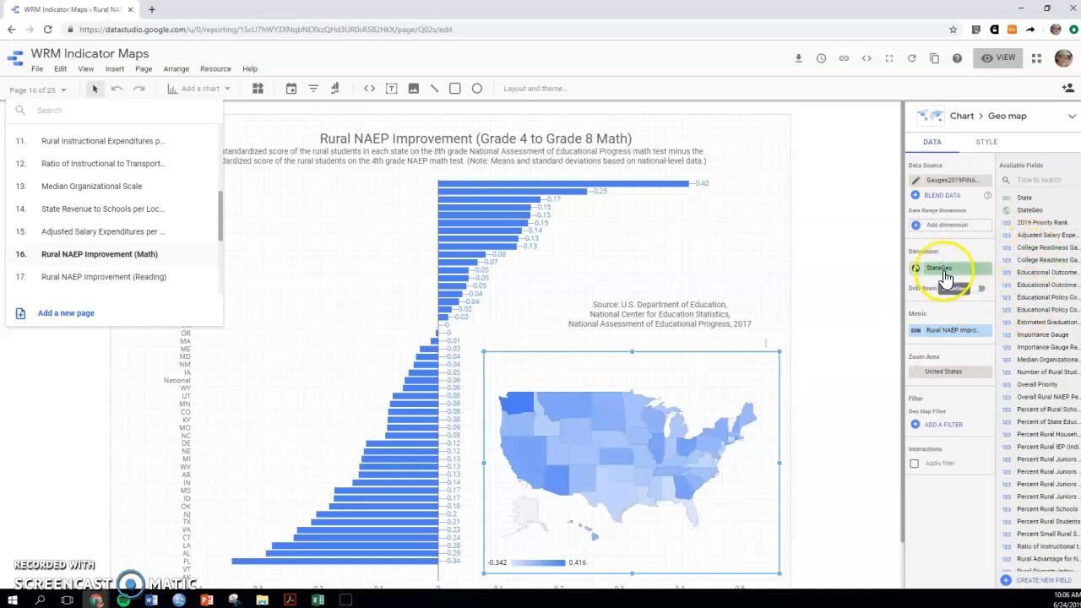
left_click(487, 276)
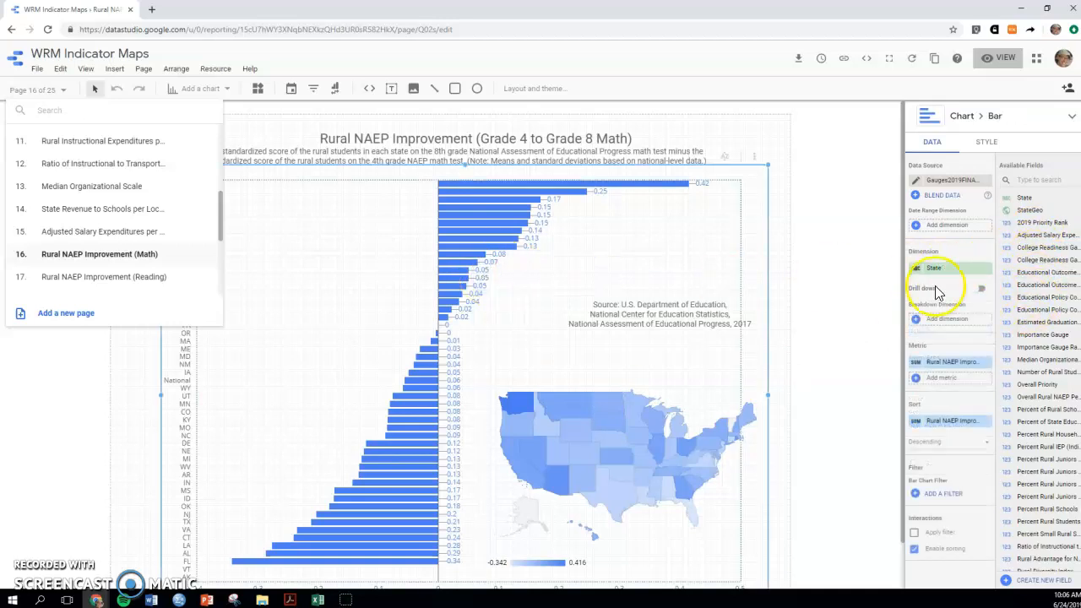
left_click(624, 442)
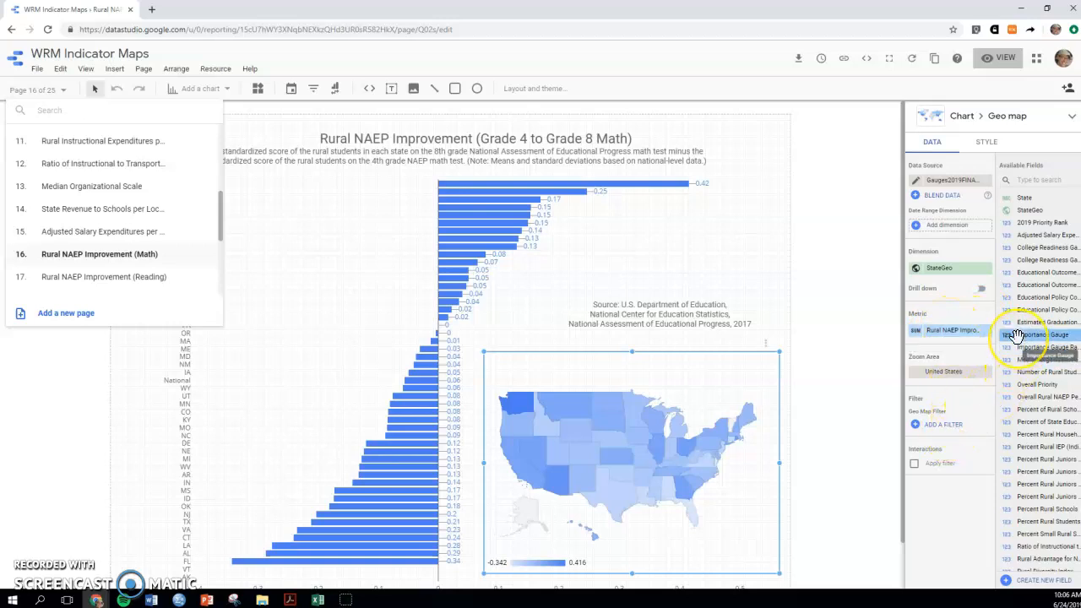
left_click(990, 142)
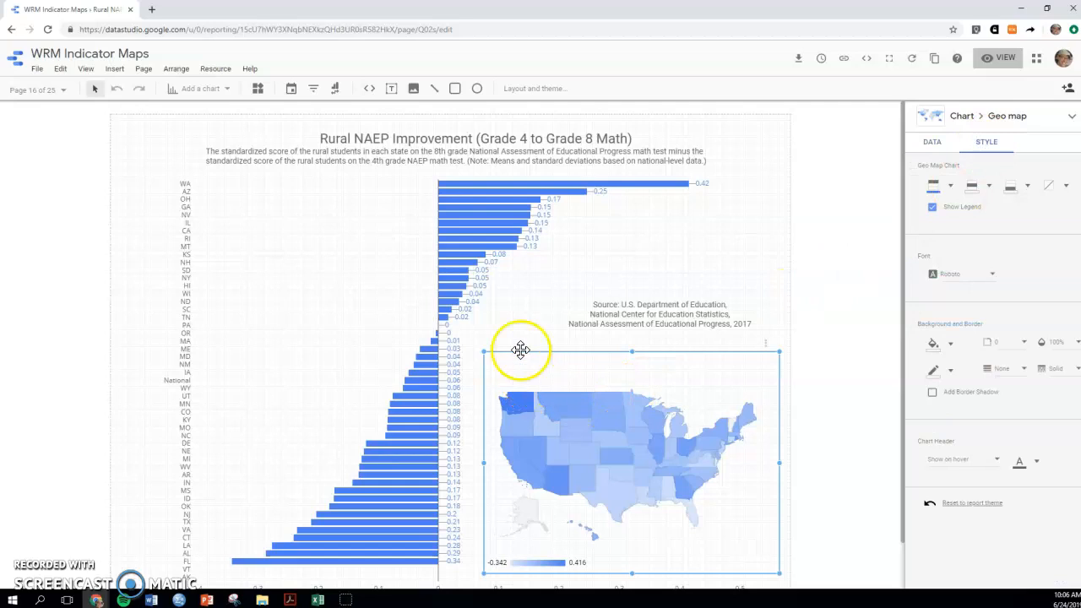
Open the WRM Gauge Maps report from the Data Studio home page and switch it to edit mode.
left_click(13, 62)
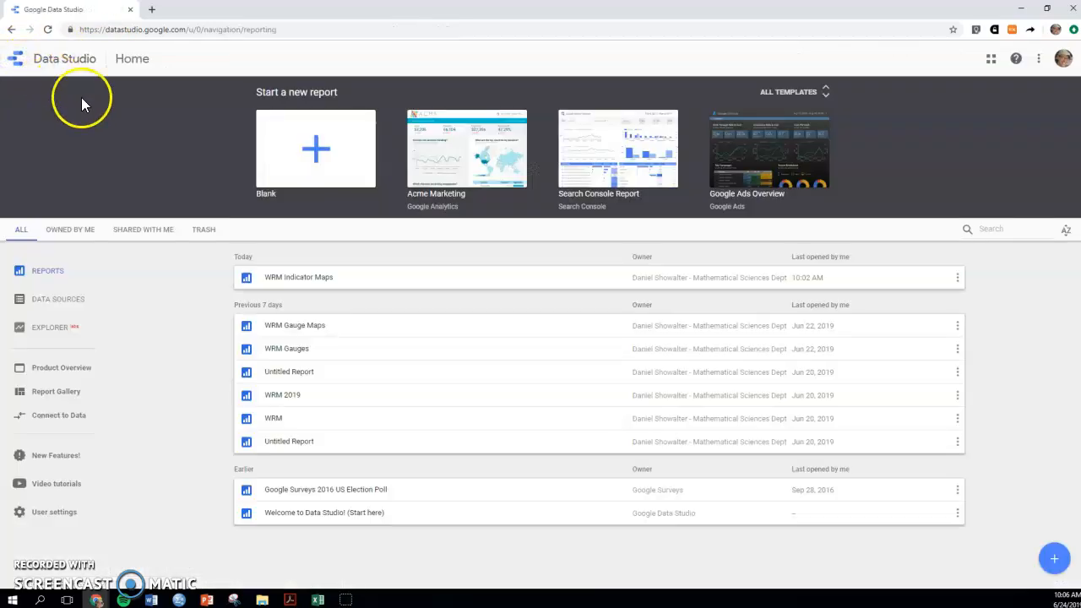
left_click(288, 323)
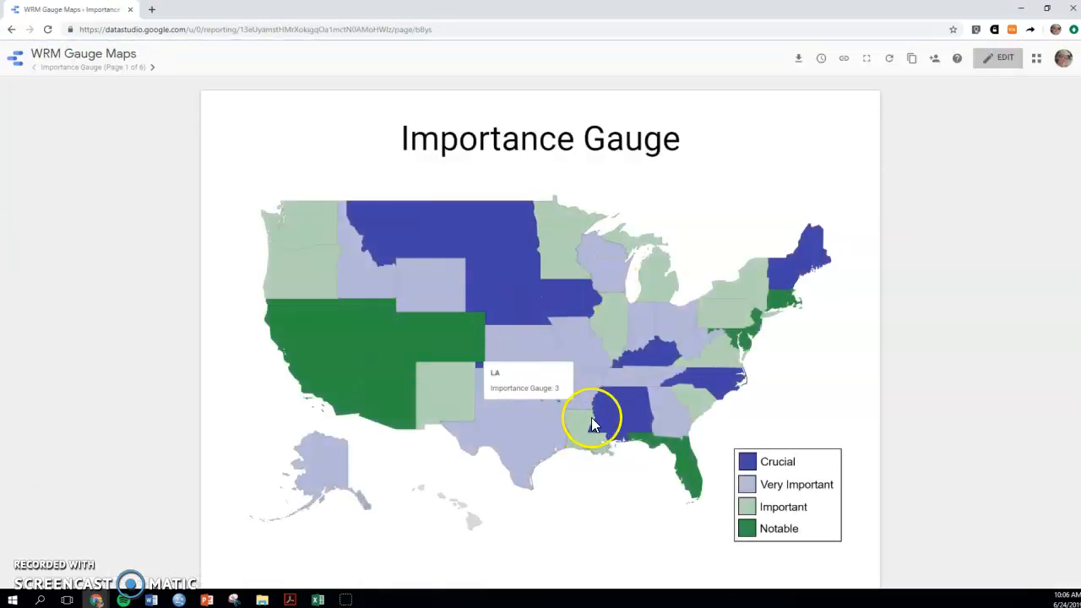
left_click(1003, 72)
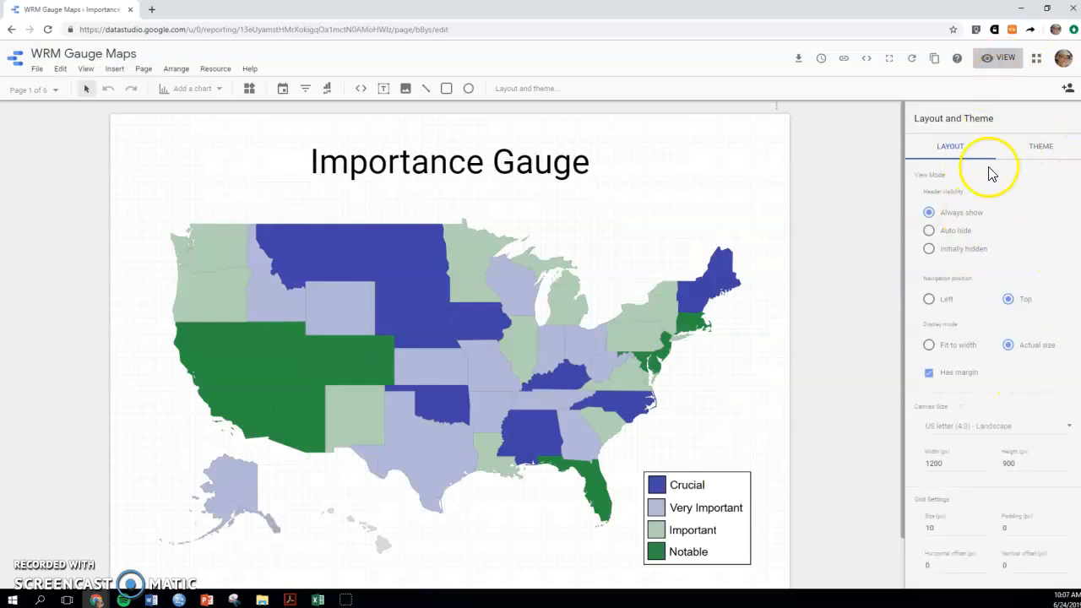
Select the Importance Gauge geo map and examine its data source, dimension, metric and style settings.
left_click(602, 330)
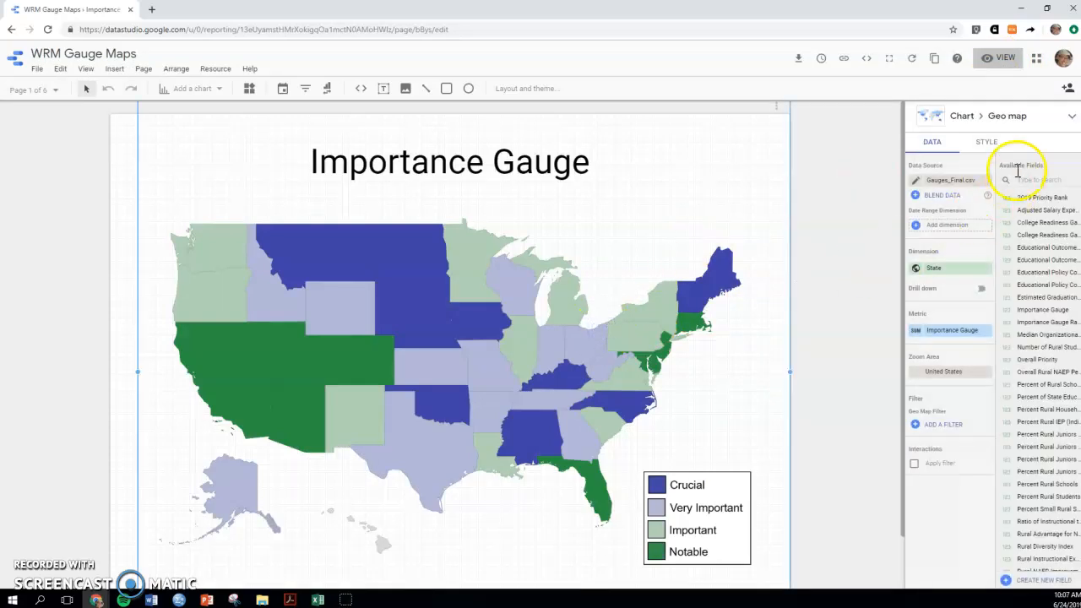
left_click(986, 144)
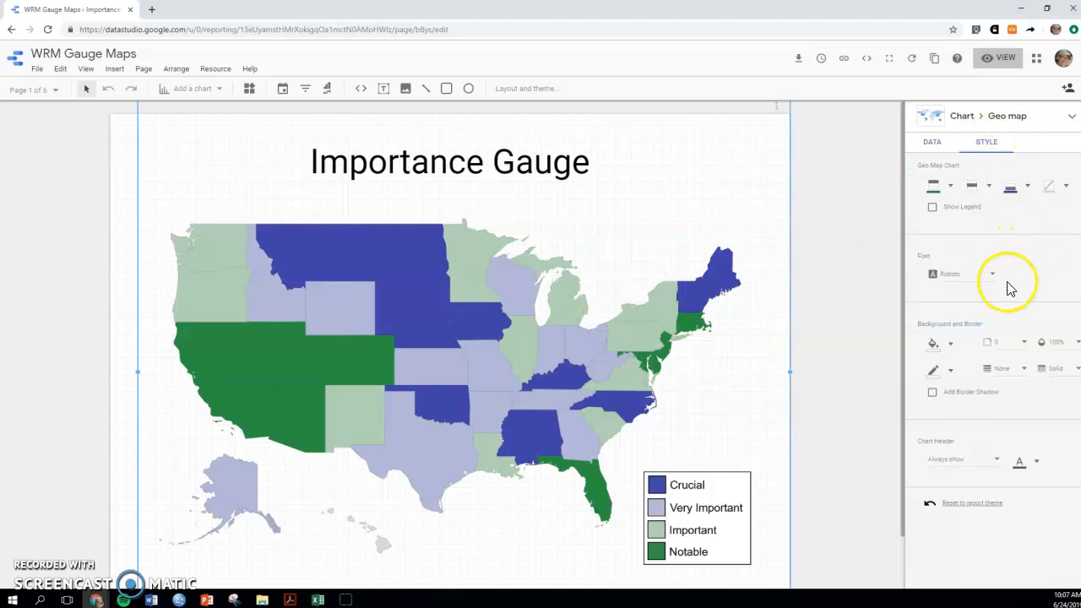